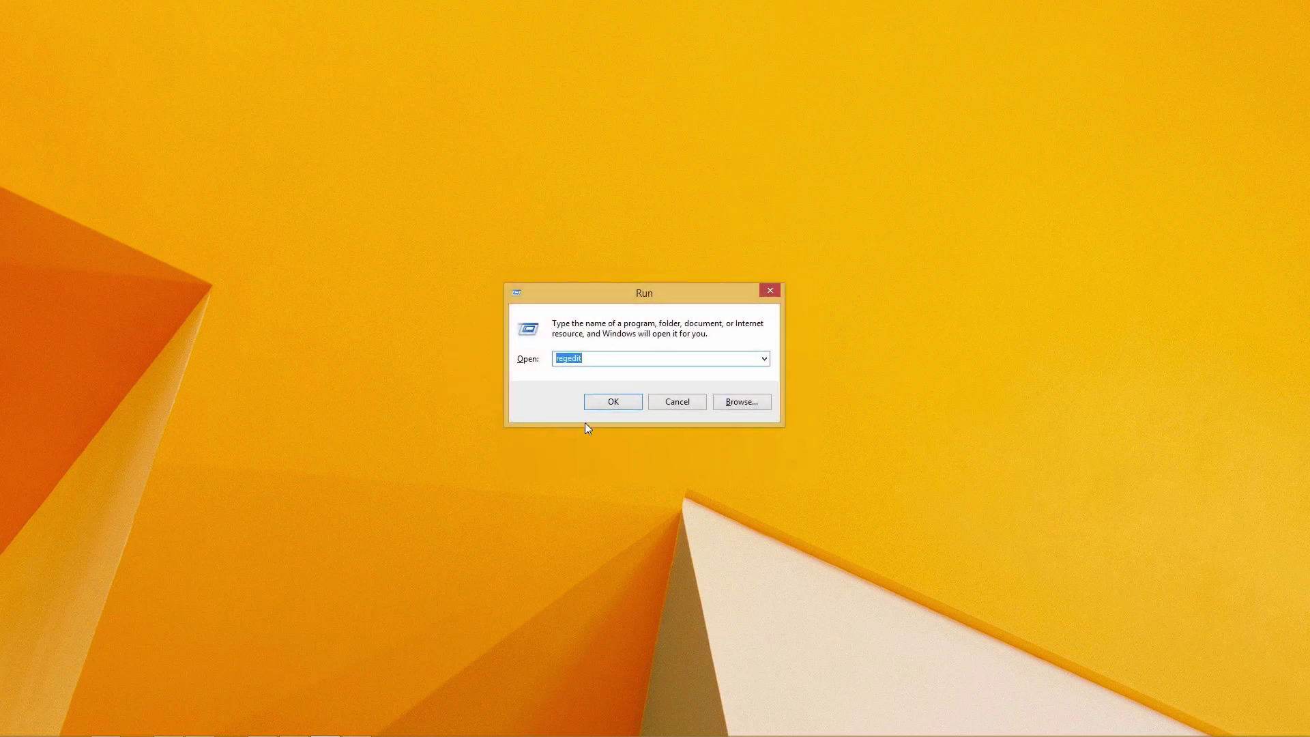
Step: Launch regedit from the Run dialog
{"action": "left_click", "coordinate": [625, 403]}
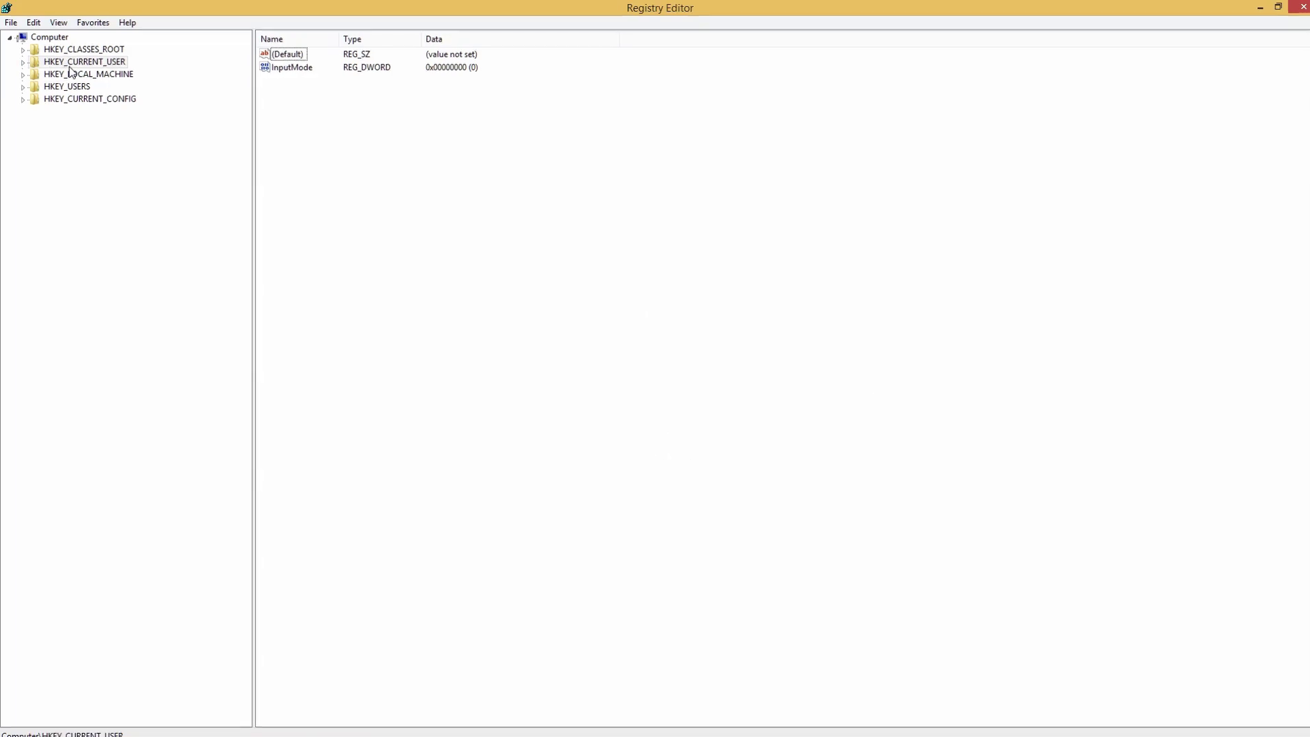
Step: Expand HKEY_CURRENT_USER and its Software key in the registry tree
{"action": "left_click", "coordinate": [114, 67]}
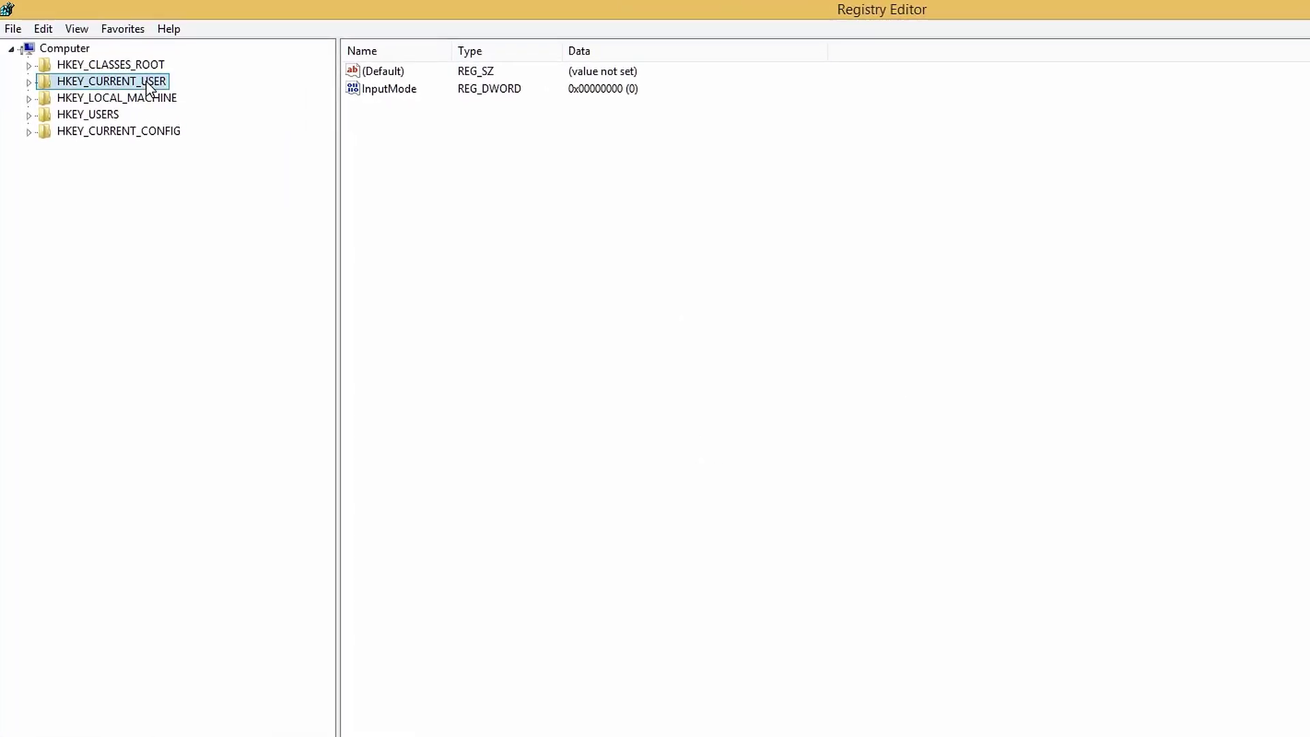
{"action": "left_click", "coordinate": [28, 81]}
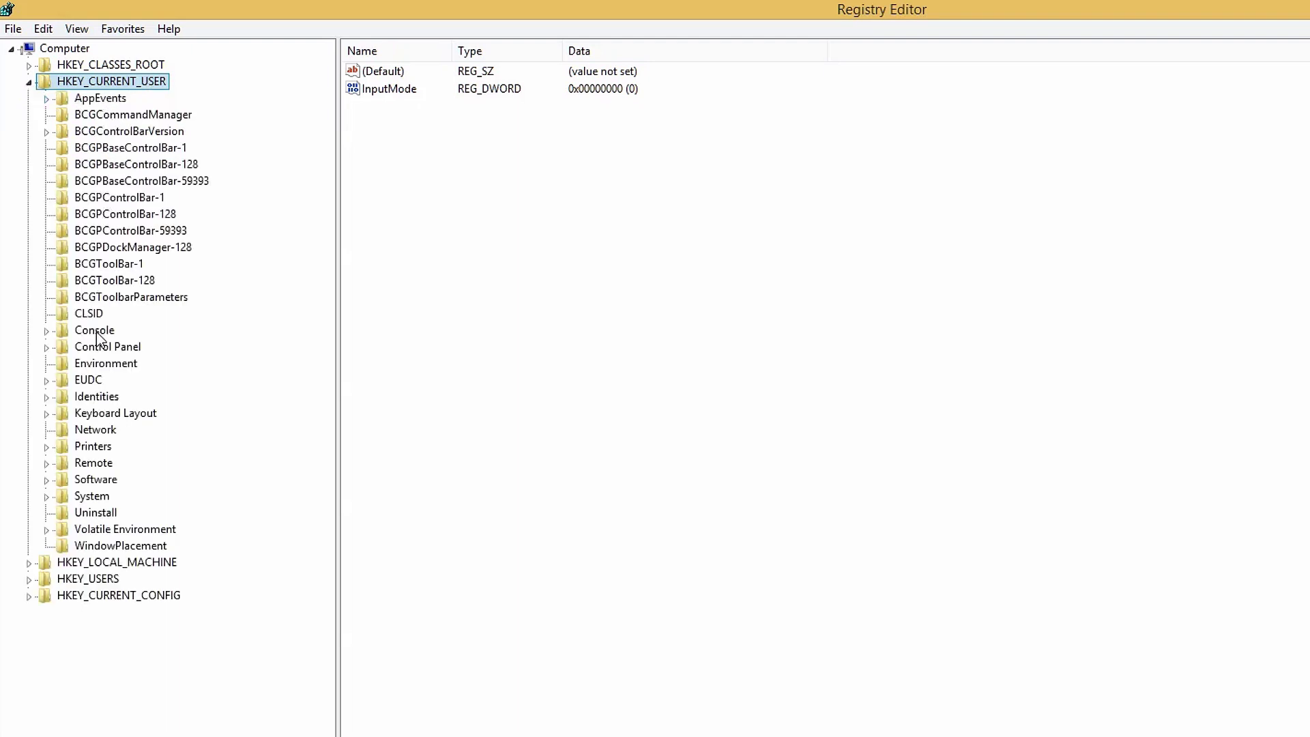
{"action": "left_click", "coordinate": [99, 480]}
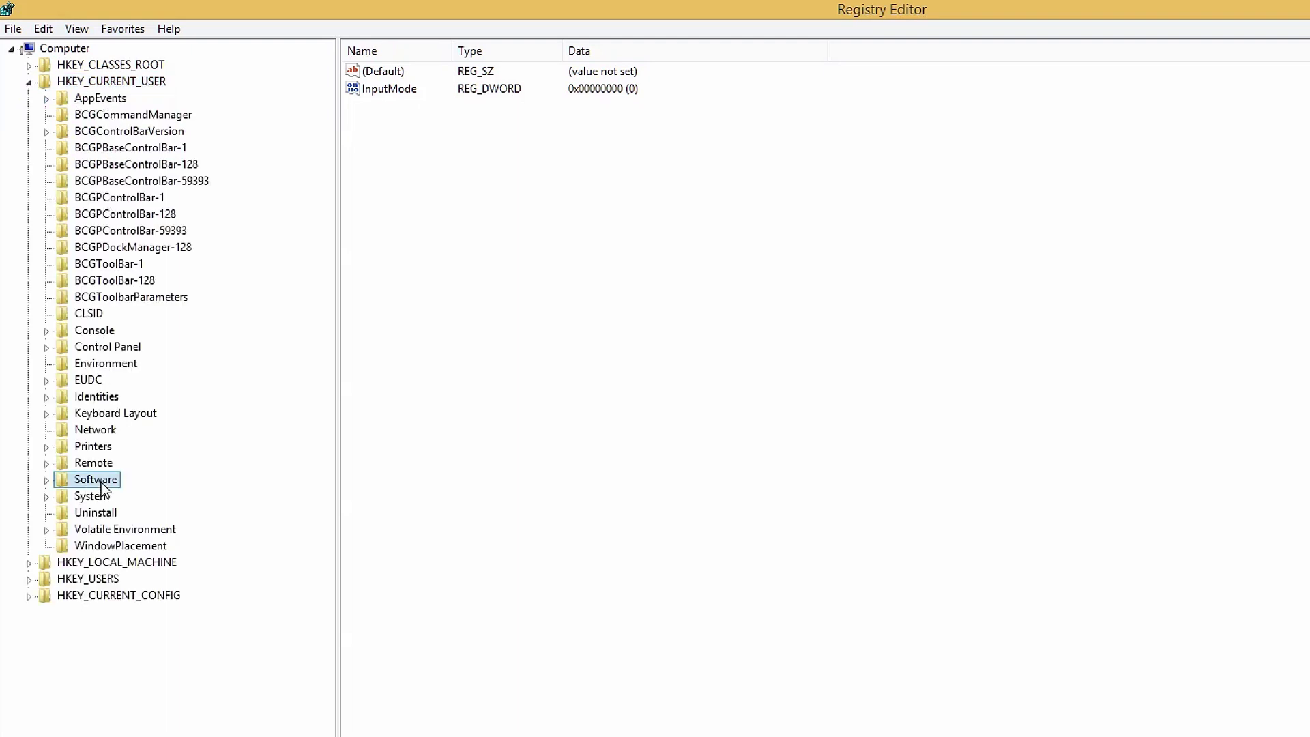
{"action": "left_click", "coordinate": [46, 481]}
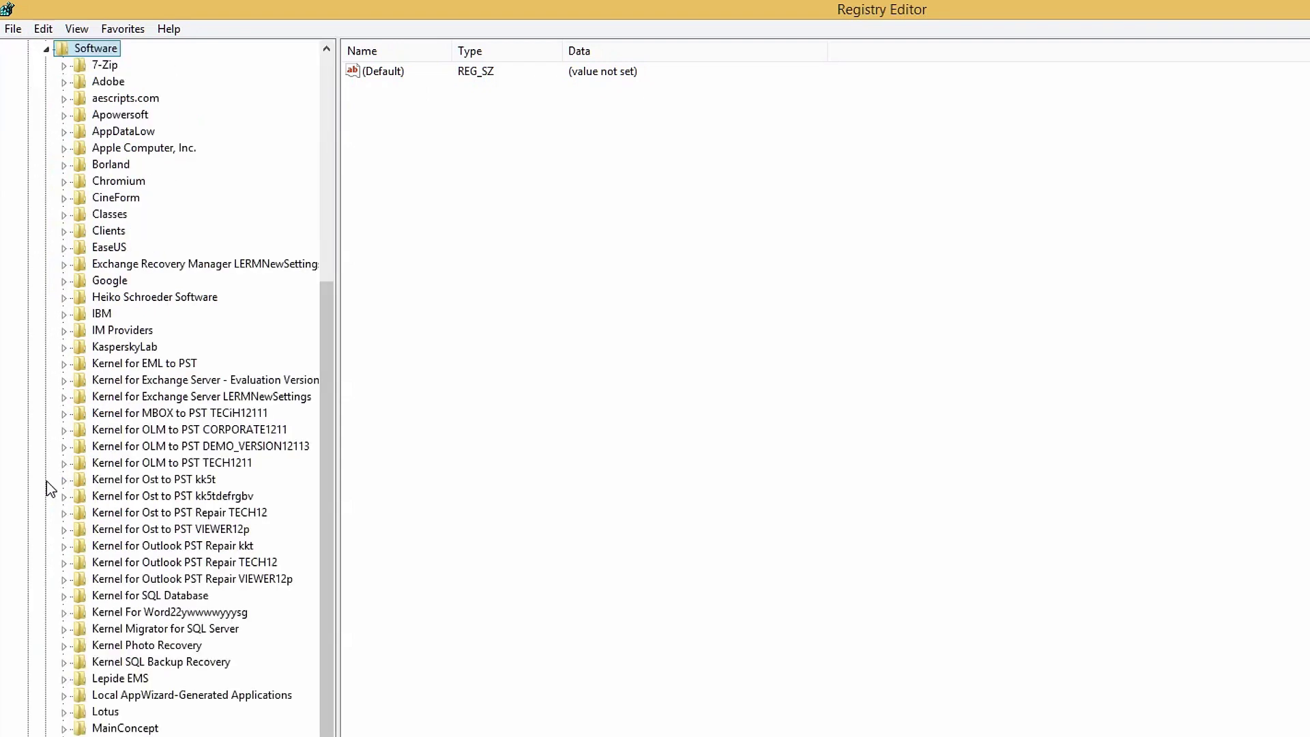
{"action": "left_click_drag", "start_coordinate": [326, 559], "coordinate": [310, 694]}
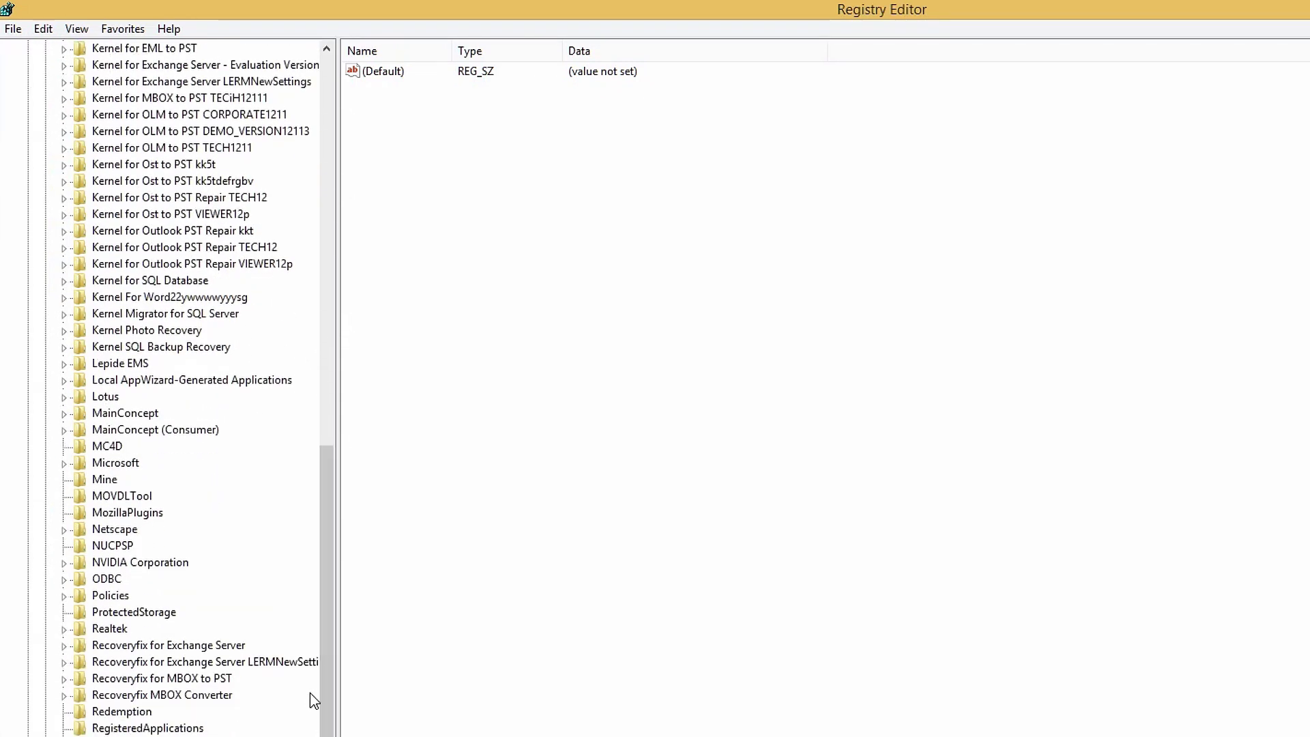
Step: Drill down through Microsoft > Office > 16.0 and select the Outlook key to list its values
{"action": "left_click", "coordinate": [121, 467]}
{"action": "left_click", "coordinate": [64, 464]}
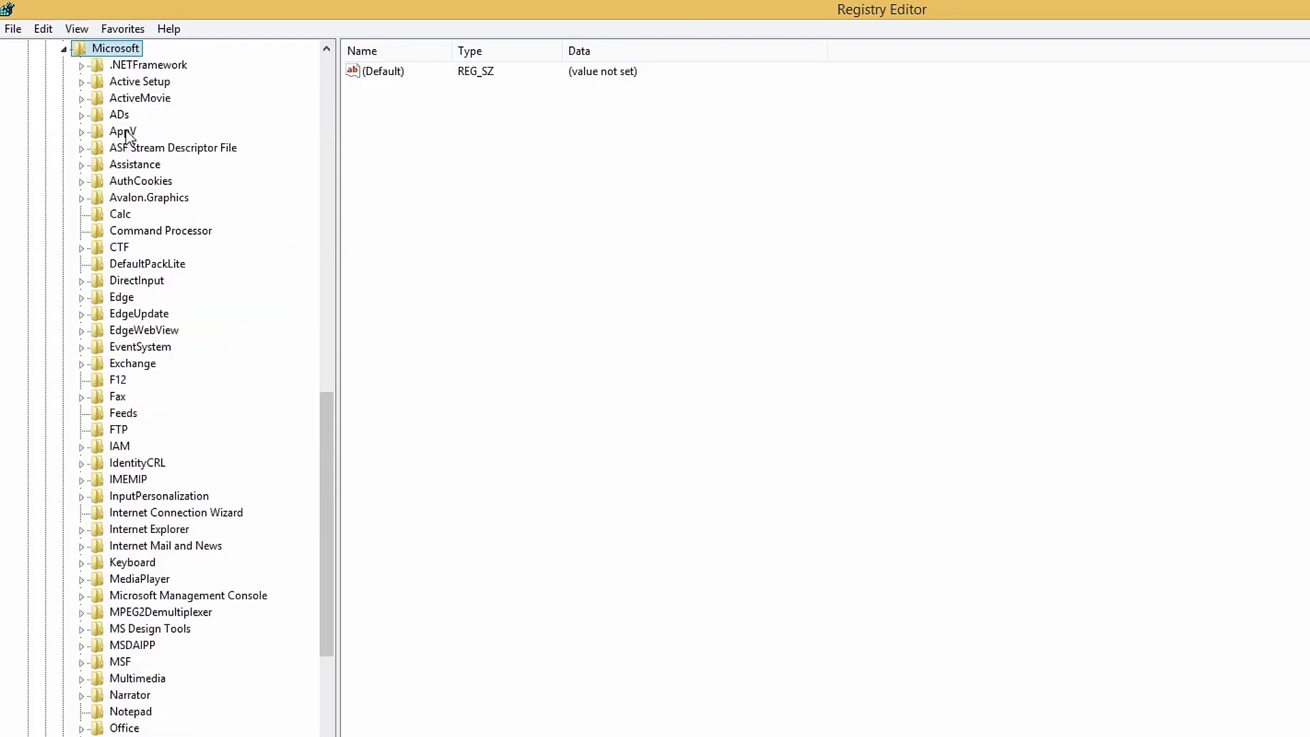
{"action": "left_click", "coordinate": [130, 728]}
{"action": "left_click", "coordinate": [81, 729]}
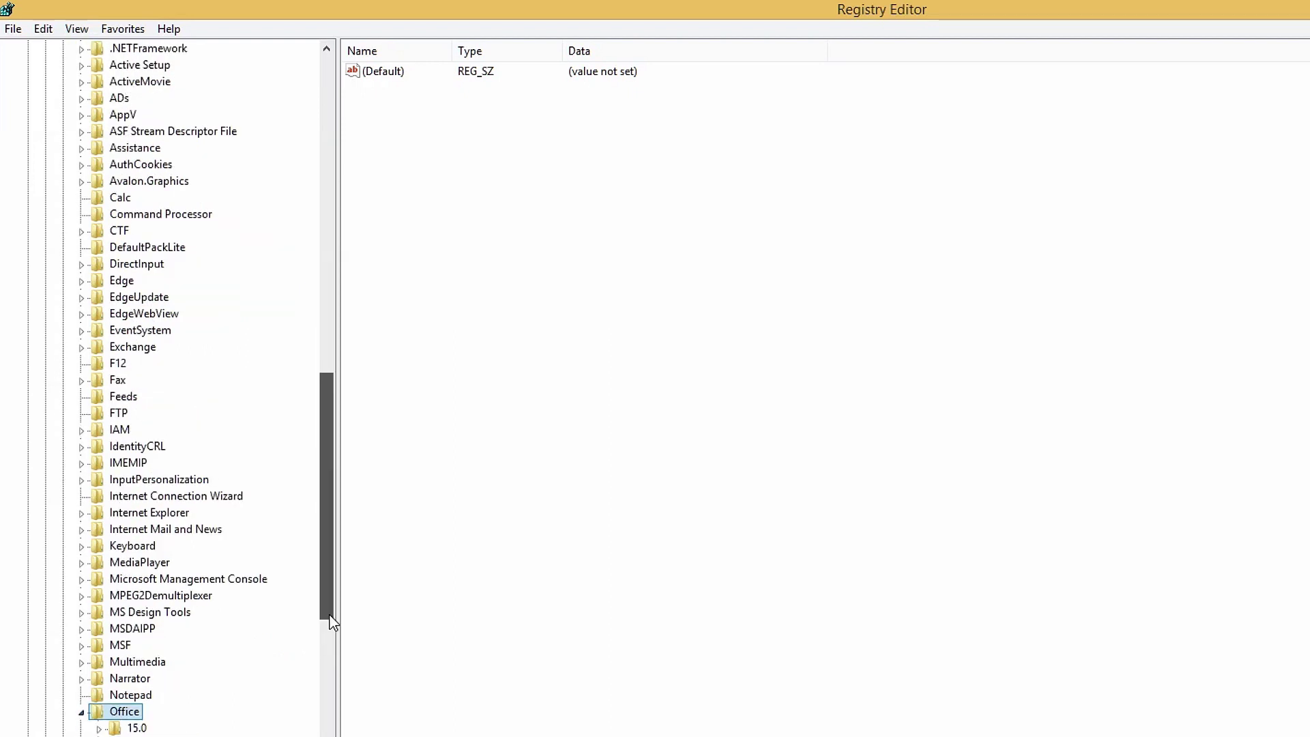
{"action": "left_click", "coordinate": [135, 414]}
{"action": "left_click", "coordinate": [99, 414]}
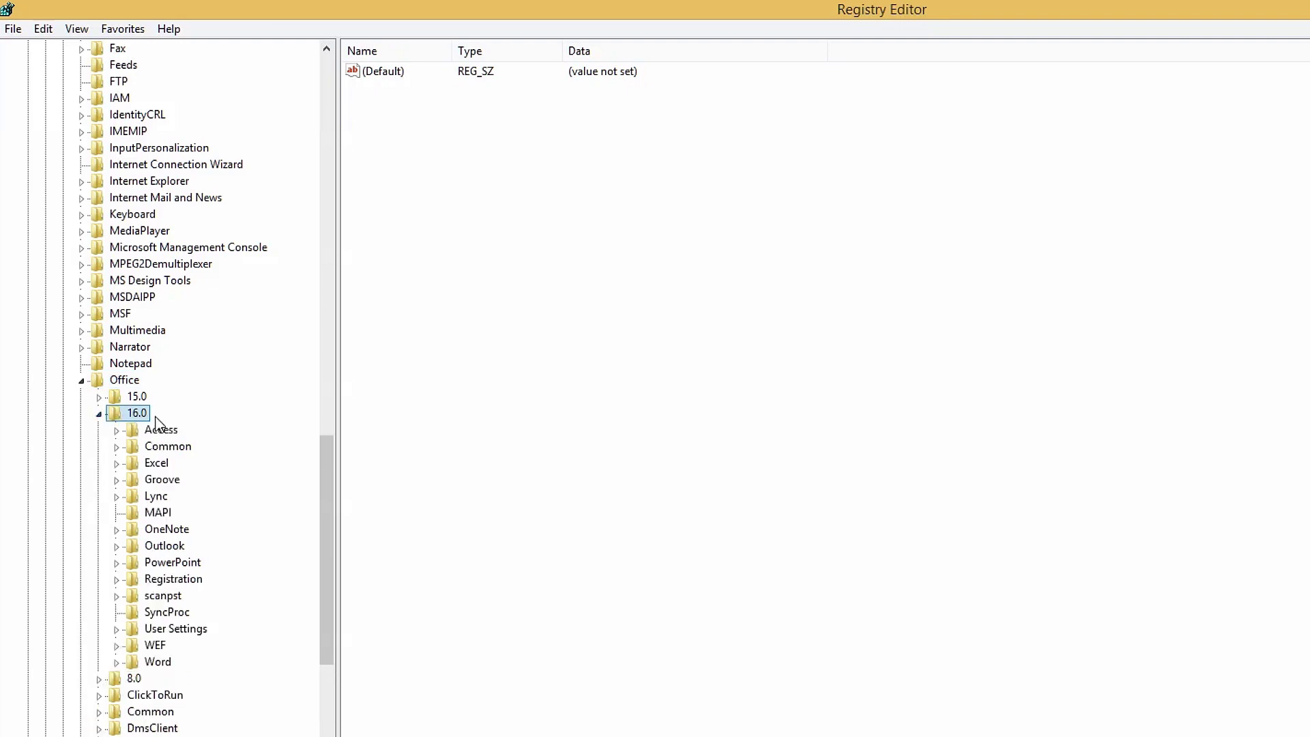
{"action": "left_click", "coordinate": [167, 552]}
{"action": "left_click", "coordinate": [118, 546]}
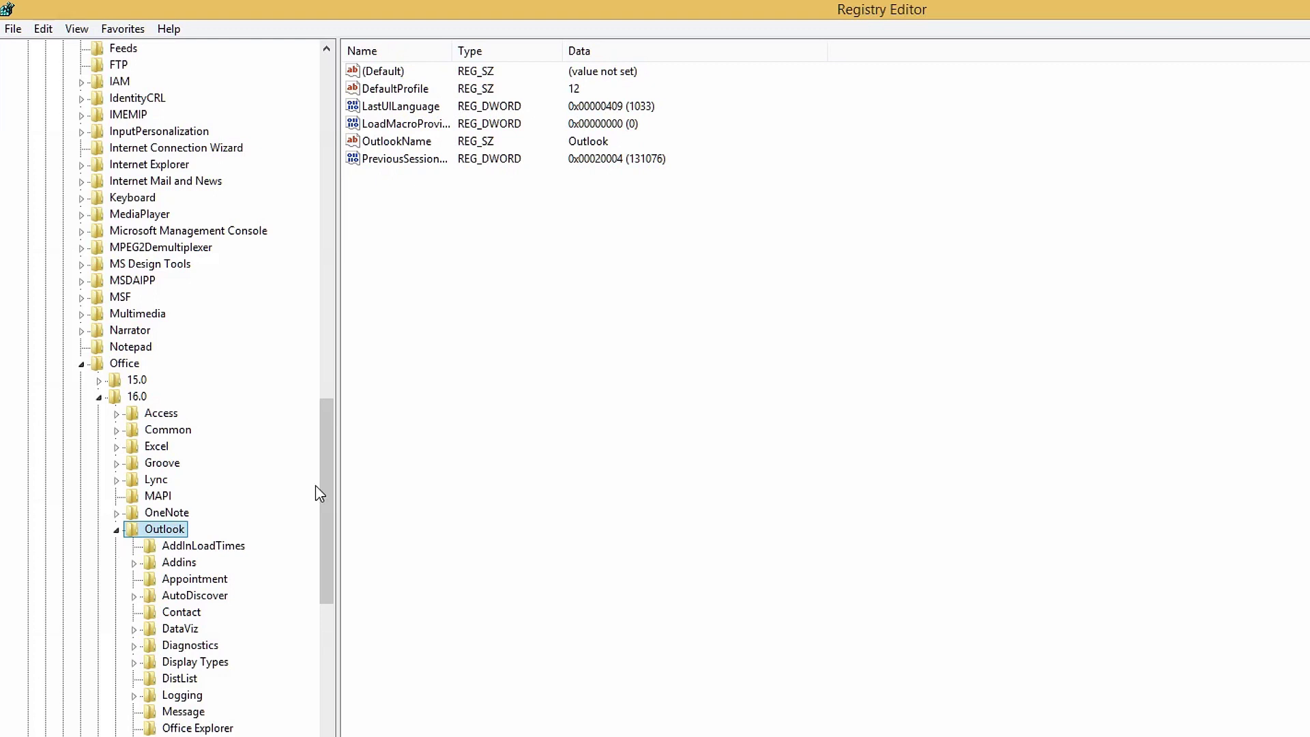
{"action": "scroll", "coordinate": [332, 503], "scroll_direction": "down", "scroll_amount": 2}
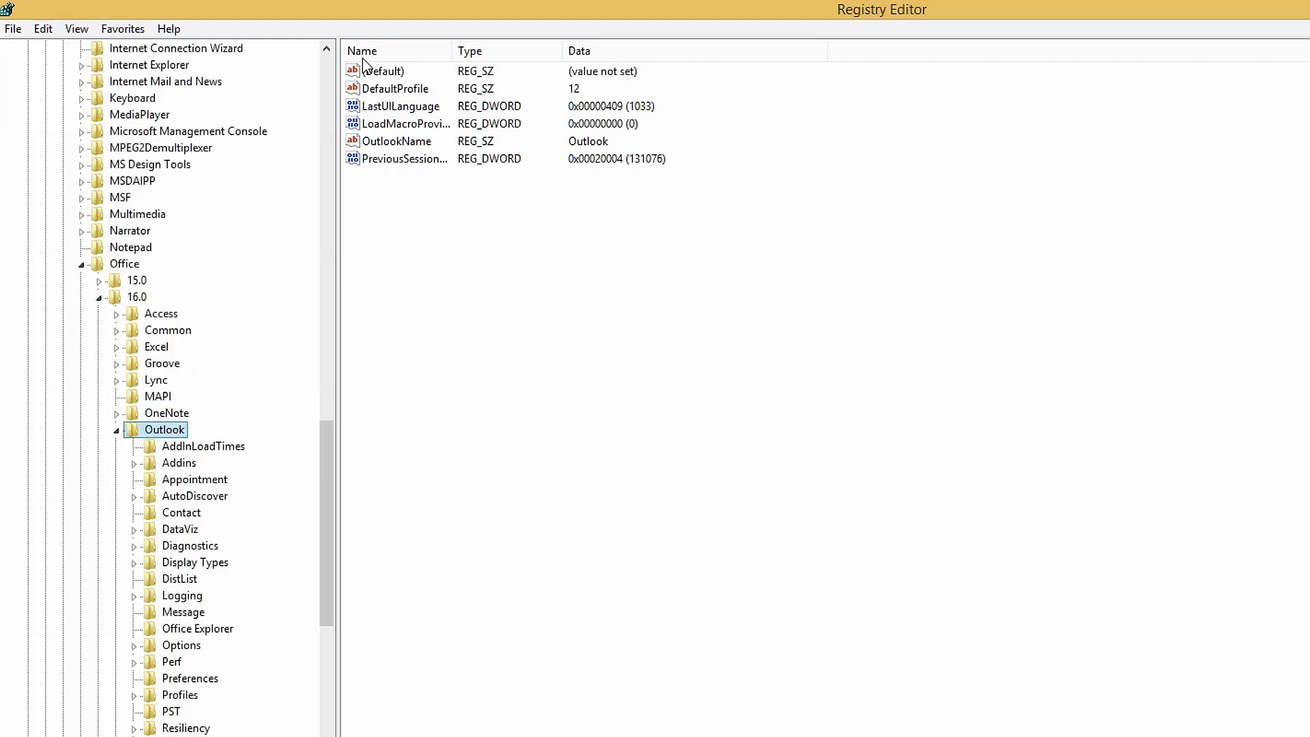
Step: Create a new expandable string value named ForceOSTPath under the Outlook key
{"action": "left_click", "coordinate": [50, 30]}
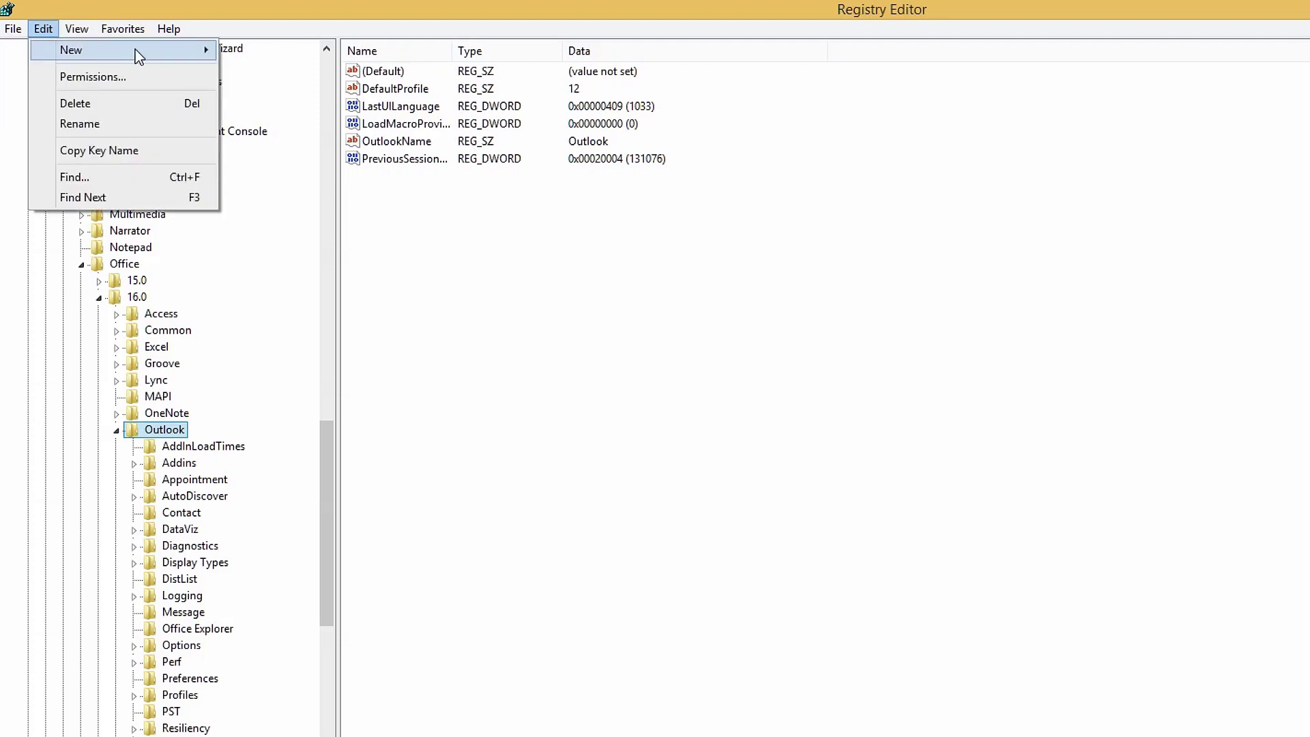
{"action": "mouse_move", "coordinate": [194, 48]}
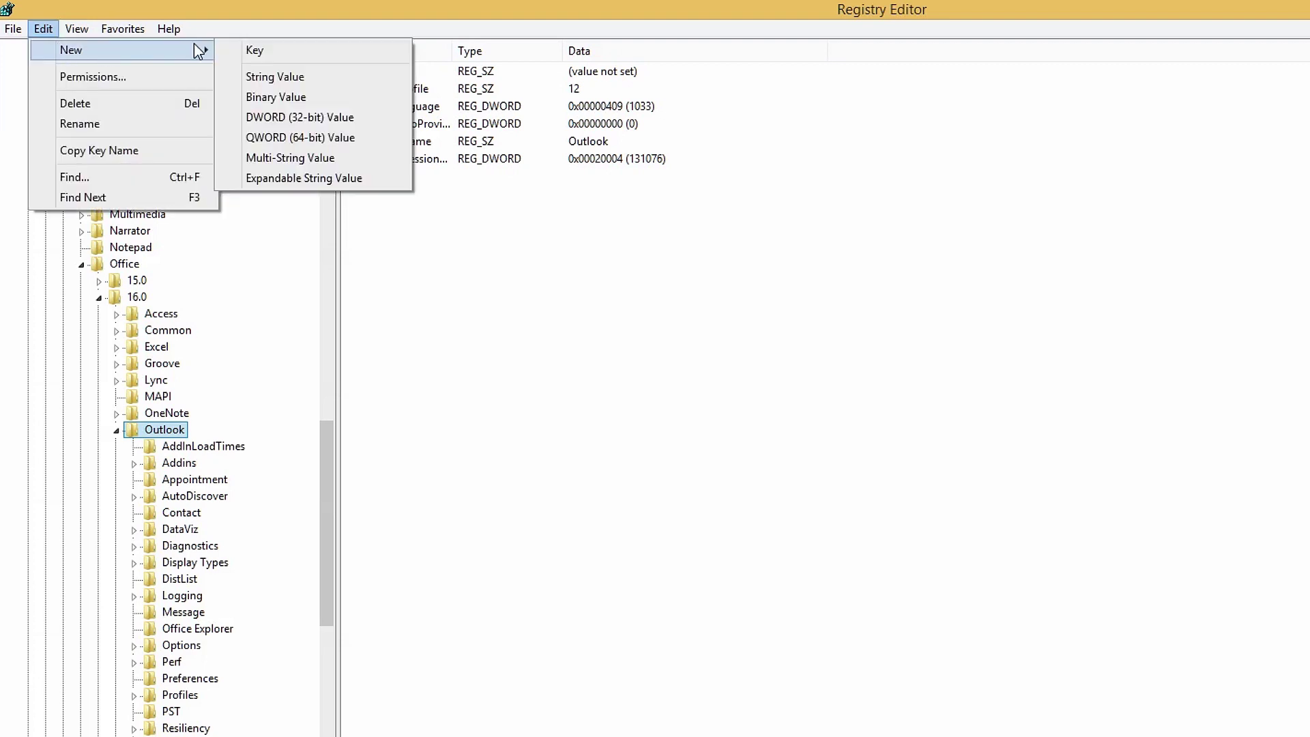
{"action": "left_click", "coordinate": [313, 178]}
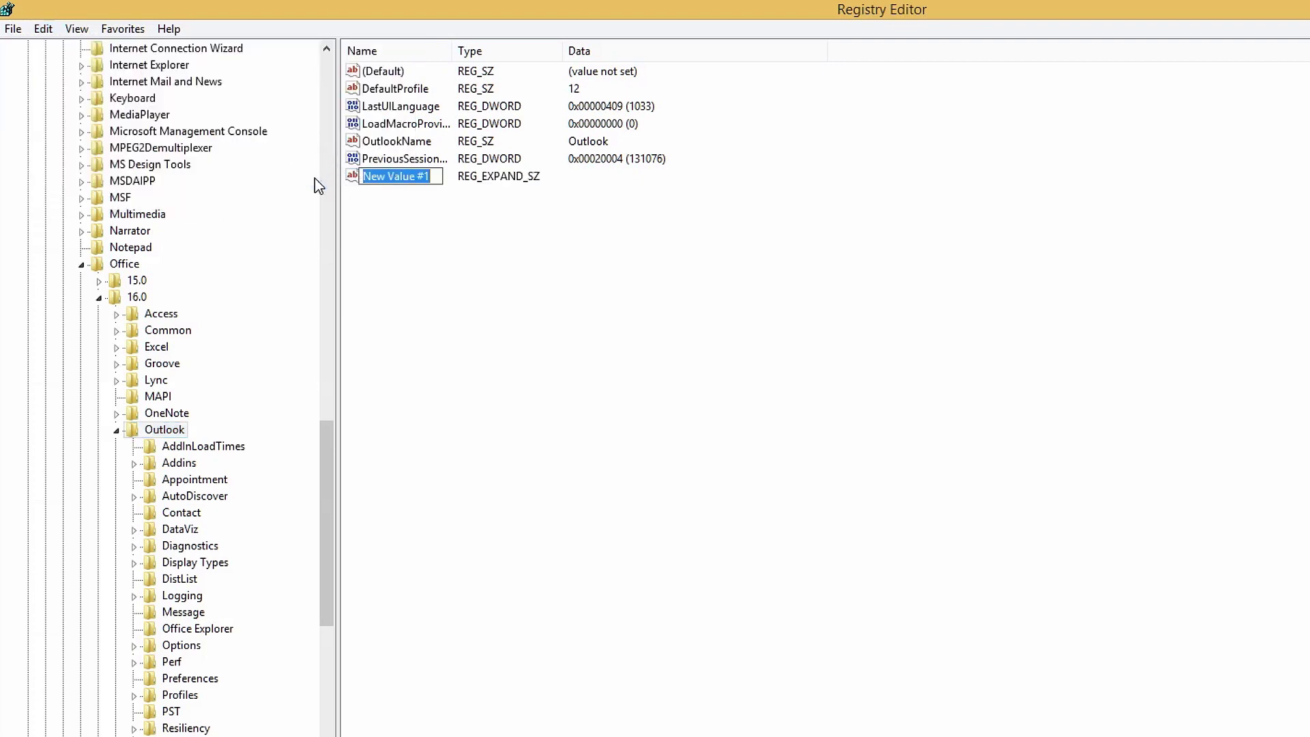
{"action": "type", "text": "Forc"}
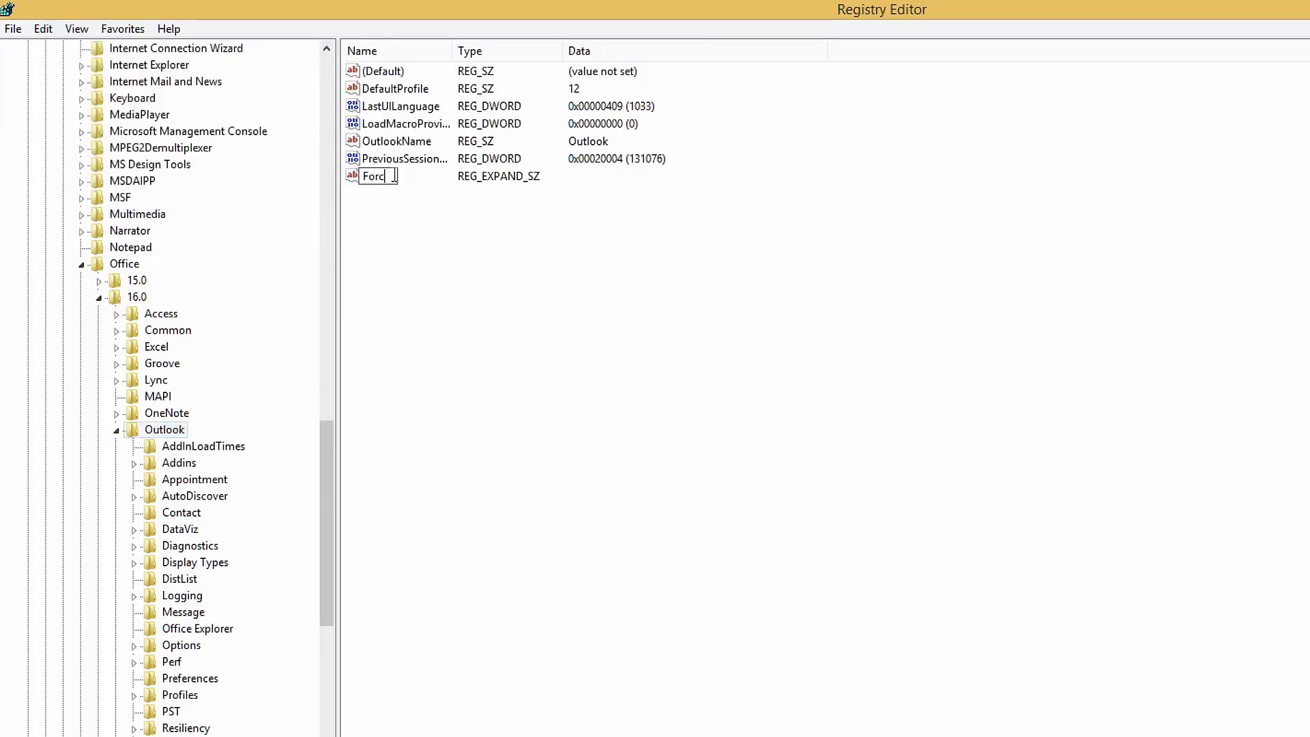
{"action": "type", "text": "eForcePSTPath"}
{"action": "key", "text": "Return"}
Step: Set the ForceOSTPath value data to D:\My_outlook\OST
{"action": "double_click", "coordinate": [395, 178]}
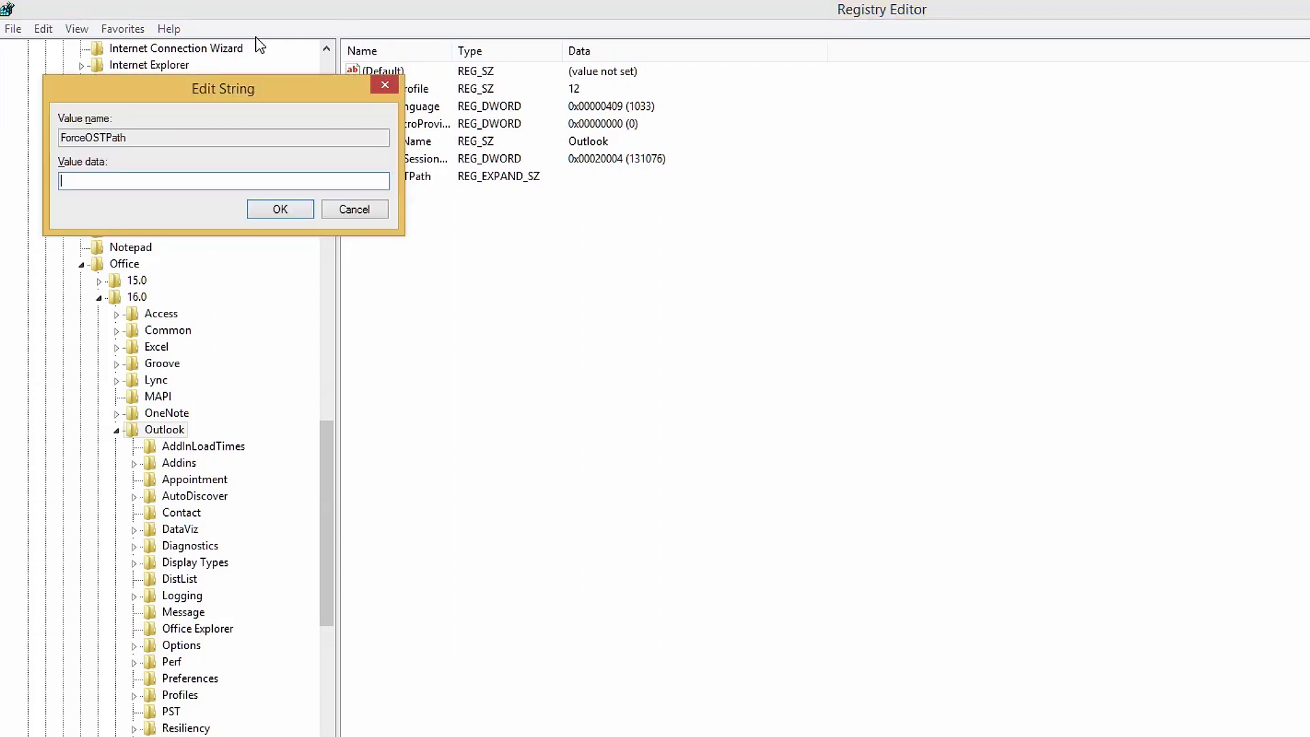
{"action": "left_click_drag", "start_coordinate": [448, 331], "coordinate": [727, 316]}
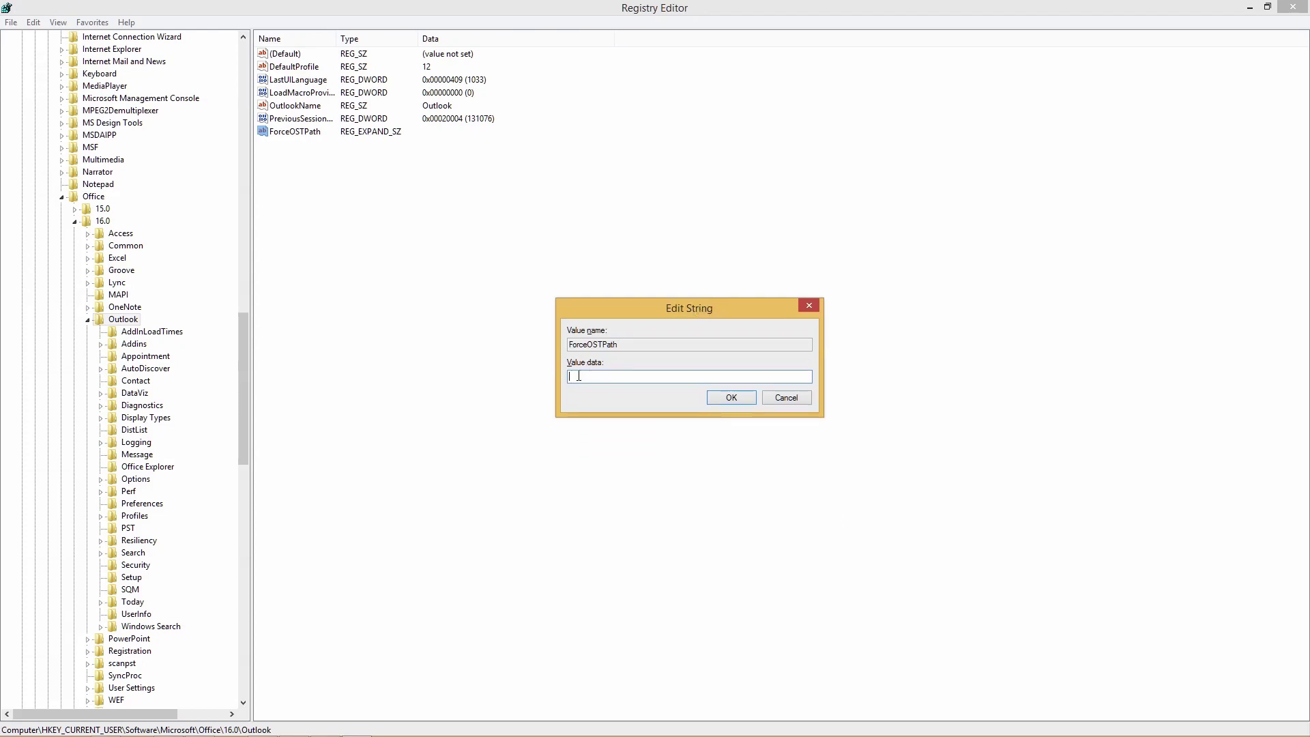
{"action": "type", "text": "D\\My_outlook\\OS"}
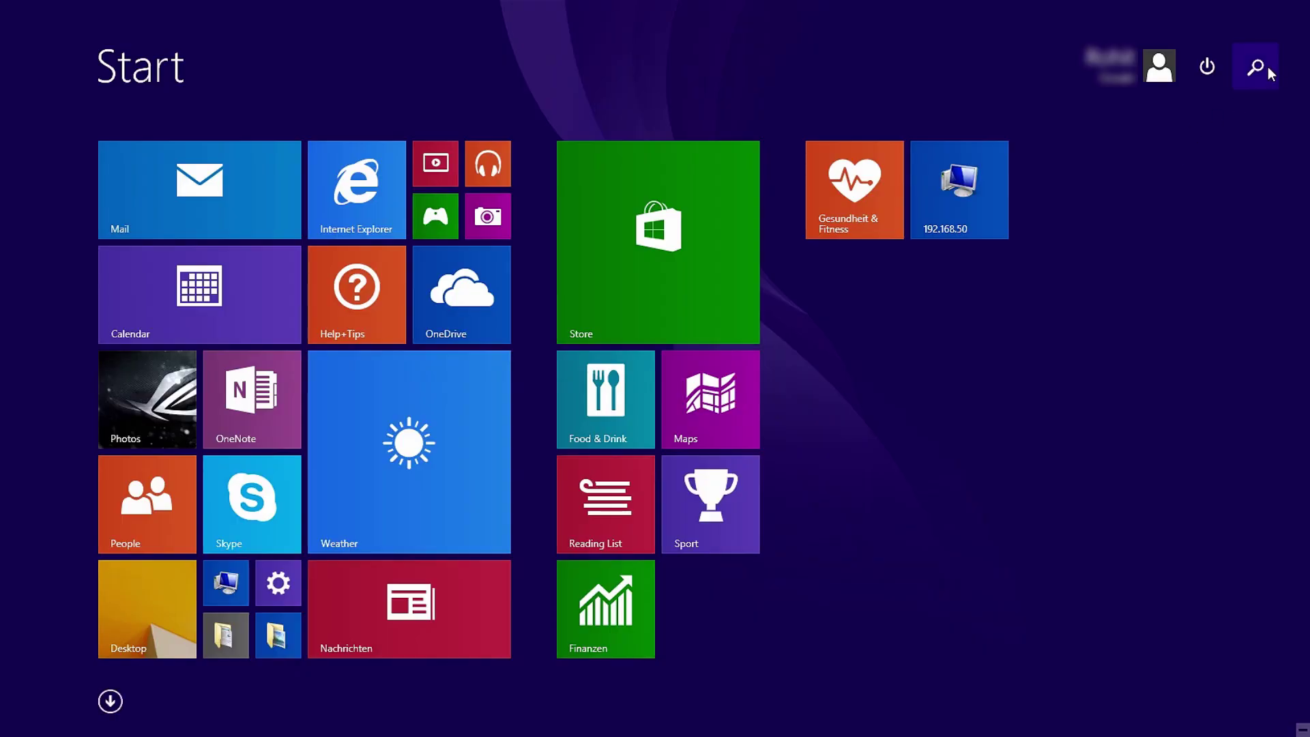
Step: Search the Start screen for Outlook
{"action": "left_click", "coordinate": [1260, 65]}
{"action": "type", "text": "Outlook"}
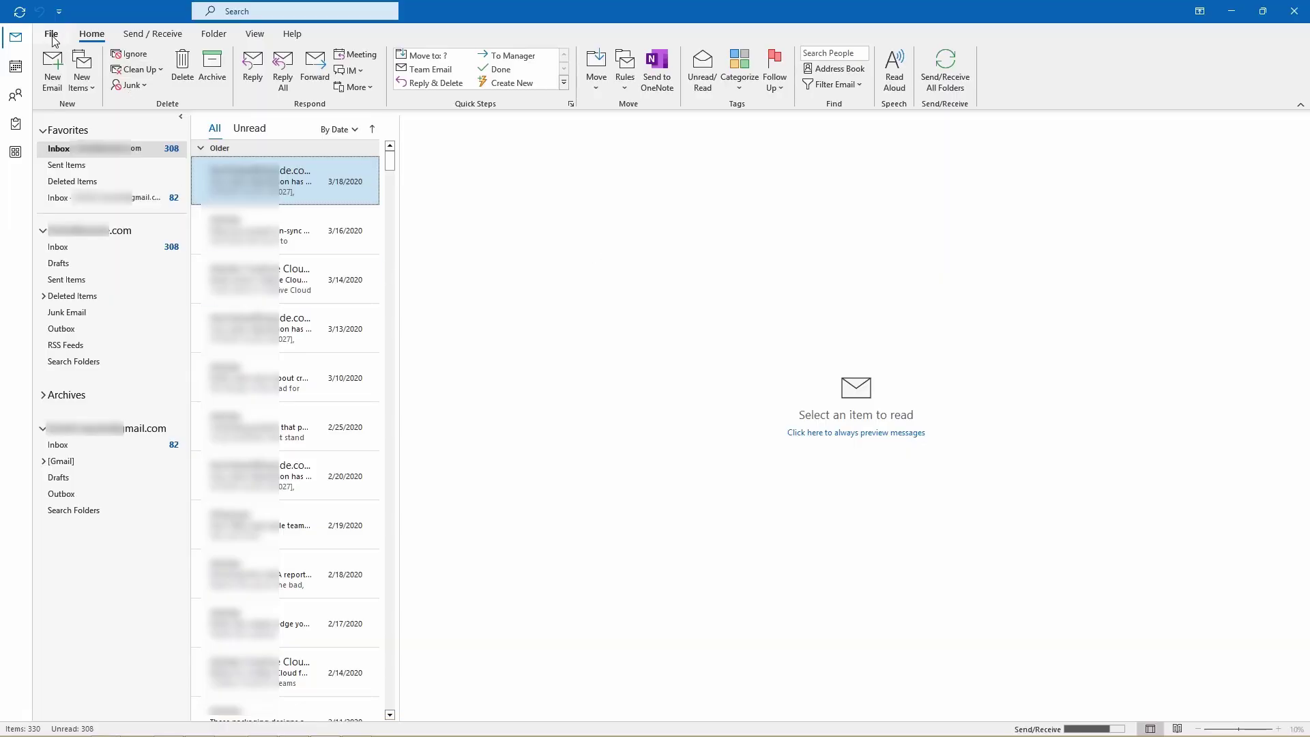
Step: From Account Settings' Data Files tab, open the folder containing the Outlook data file
{"action": "left_click", "coordinate": [50, 35]}
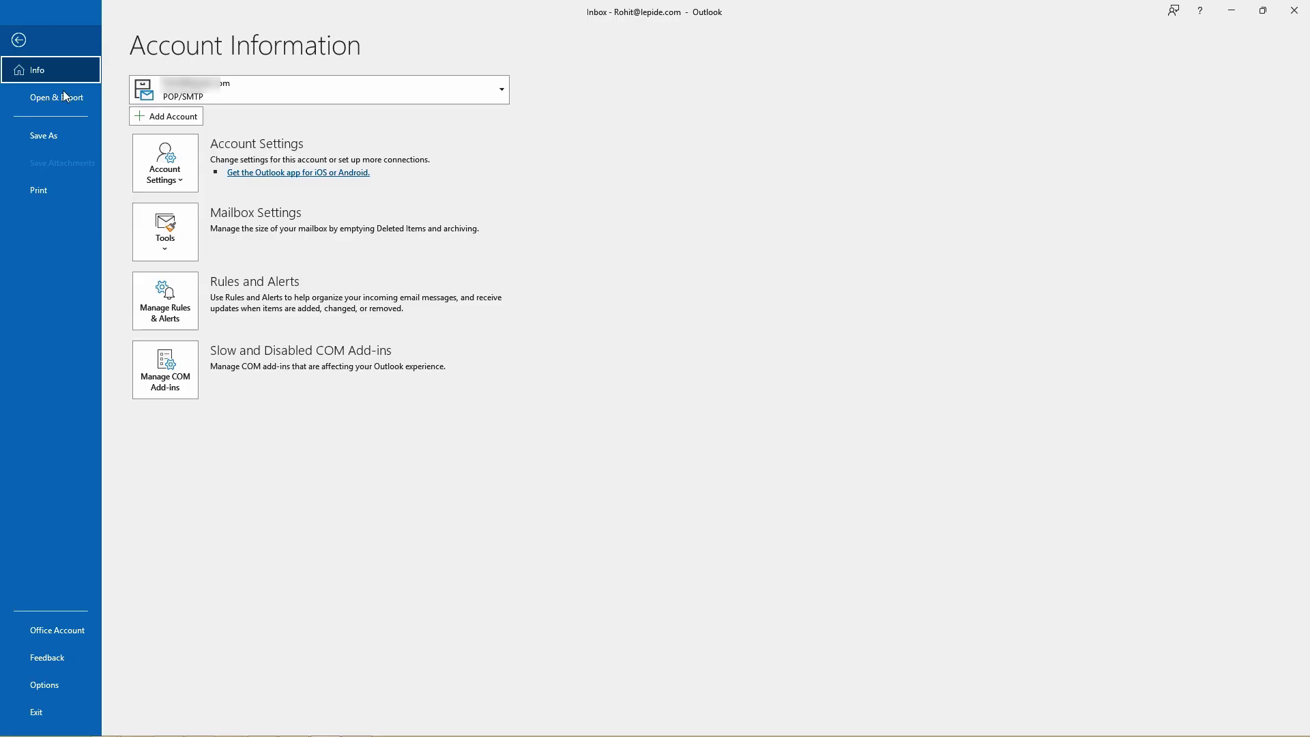
{"action": "left_click", "coordinate": [180, 183]}
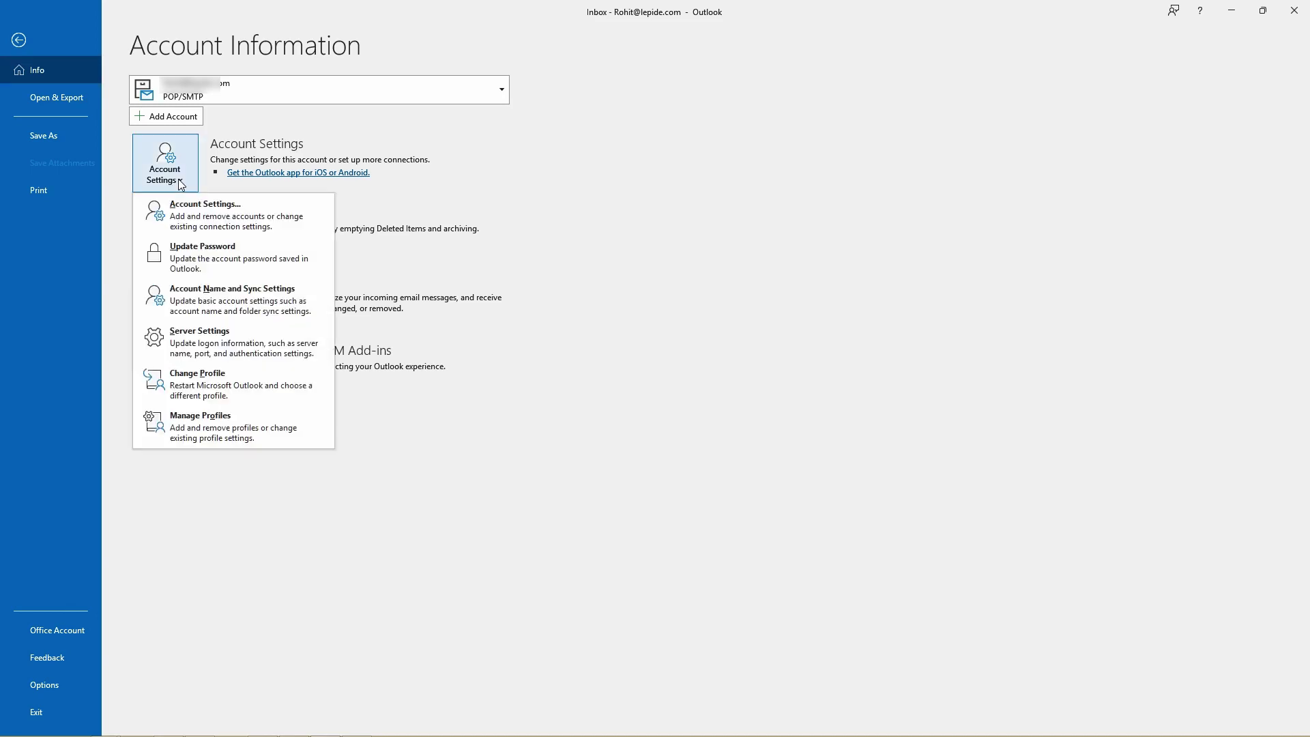
{"action": "left_click", "coordinate": [225, 218]}
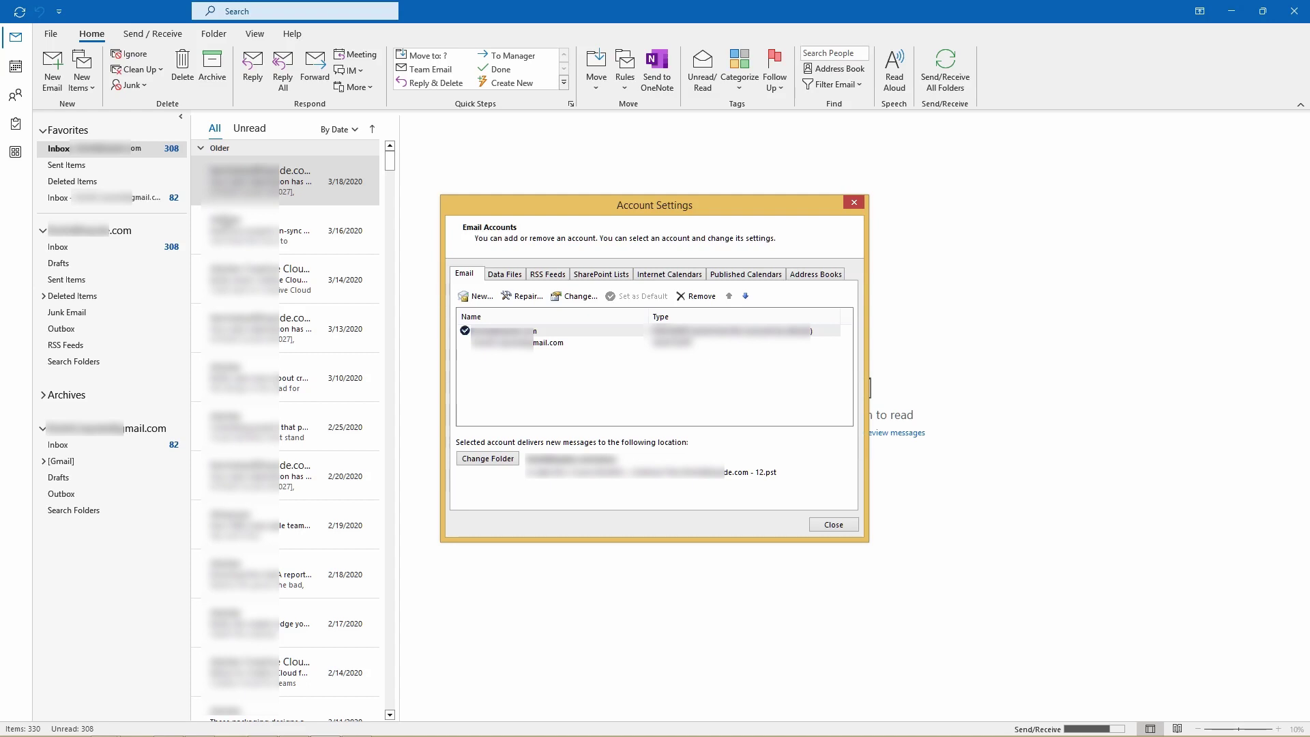
{"action": "left_click", "coordinate": [506, 277]}
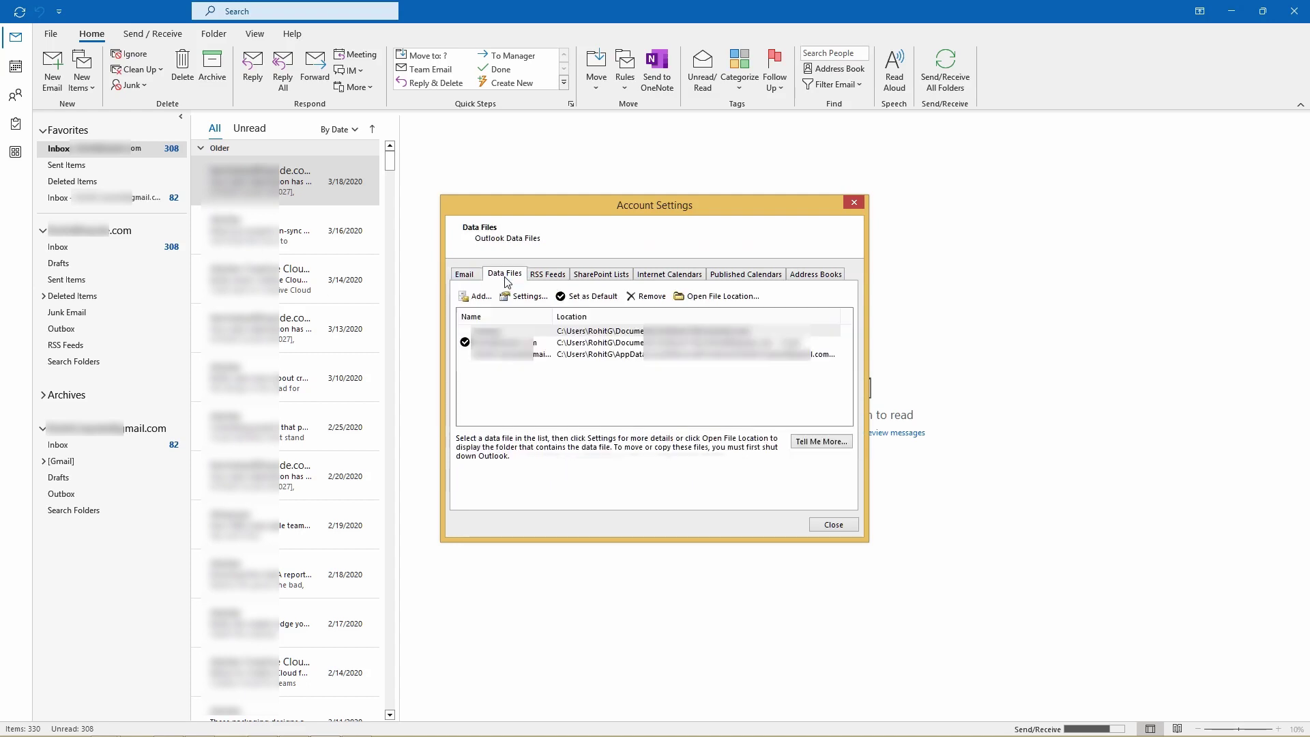
{"action": "left_click", "coordinate": [731, 300]}
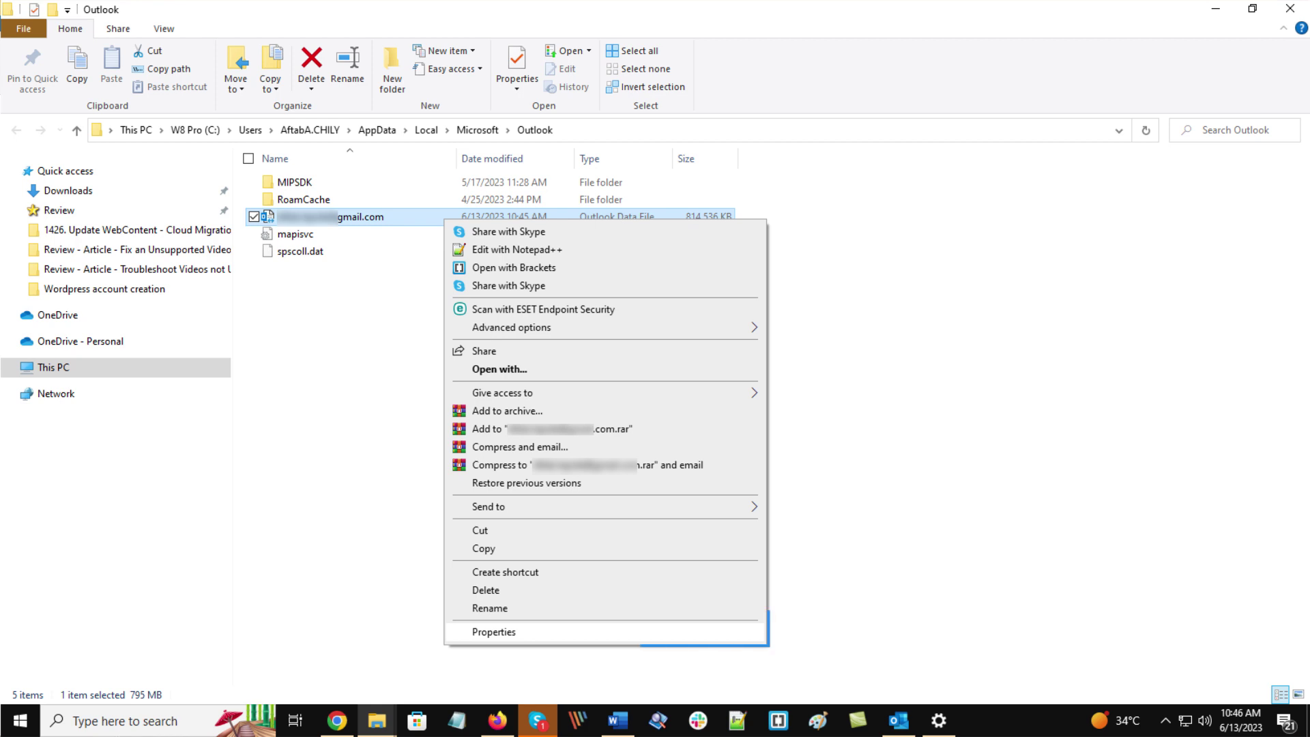
Step: Open the .ost file's Properties to check its type, 795 MB size and location
{"action": "key", "text": "r"}
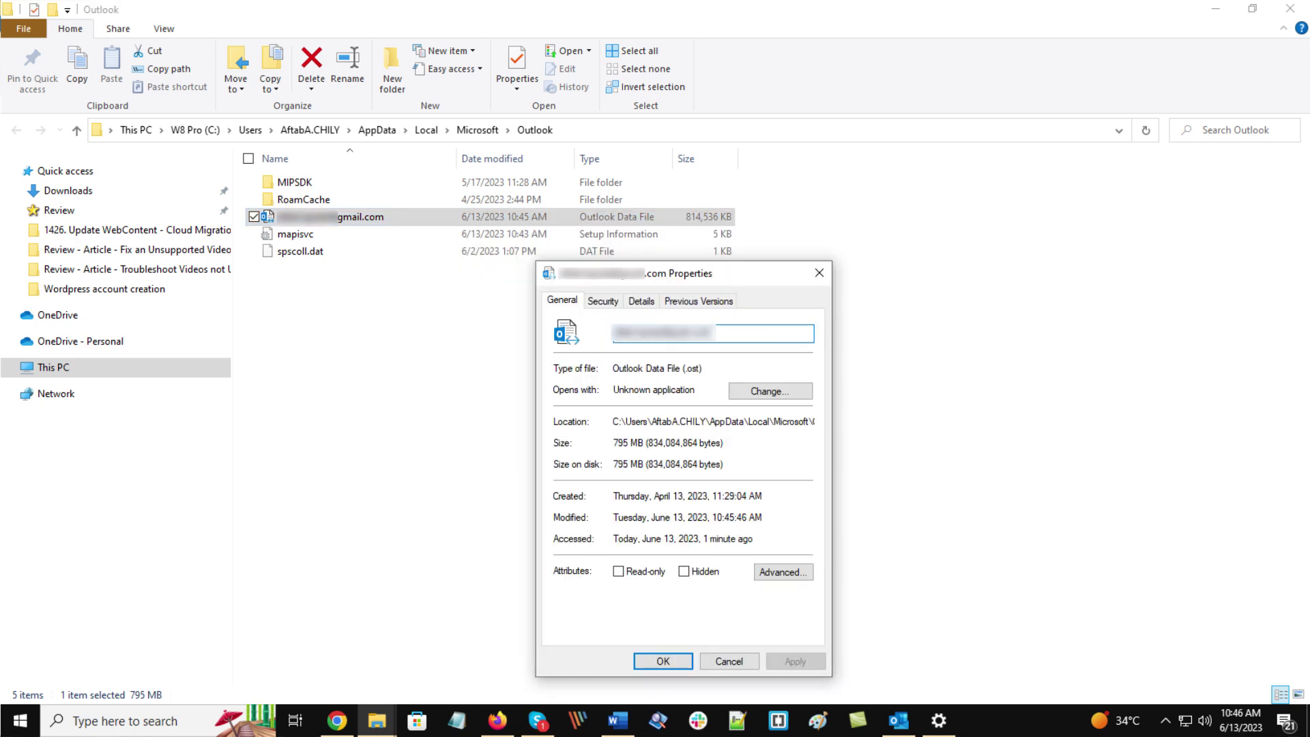